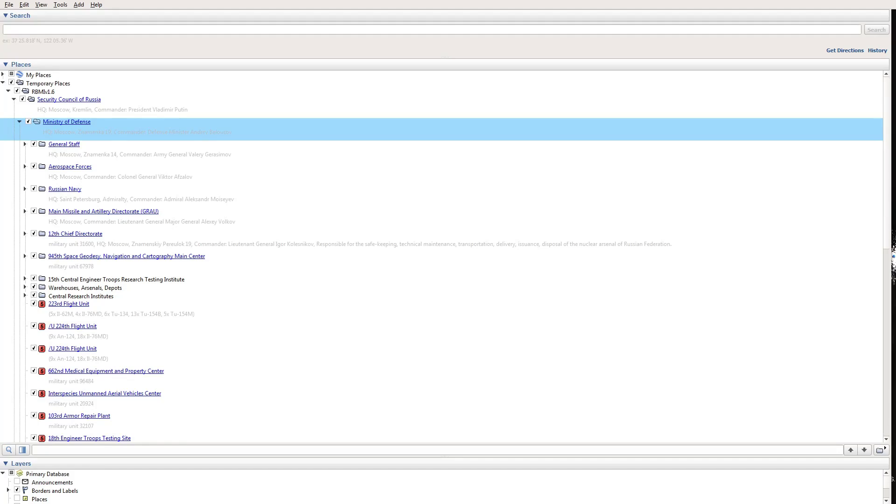
# - Select General Staff in Places, zoom out to the whole globe, then back toward Lake Baikal
pyautogui.click(64, 143)
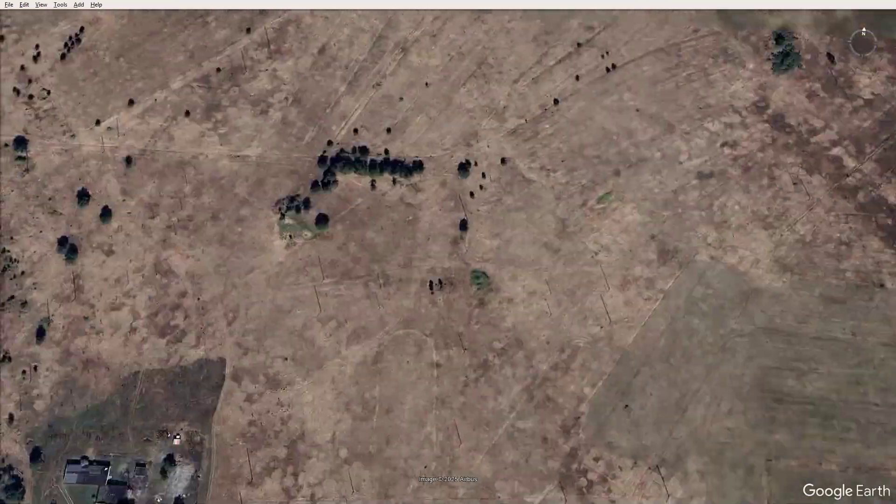
pyautogui.scroll(-15, 413, 408)
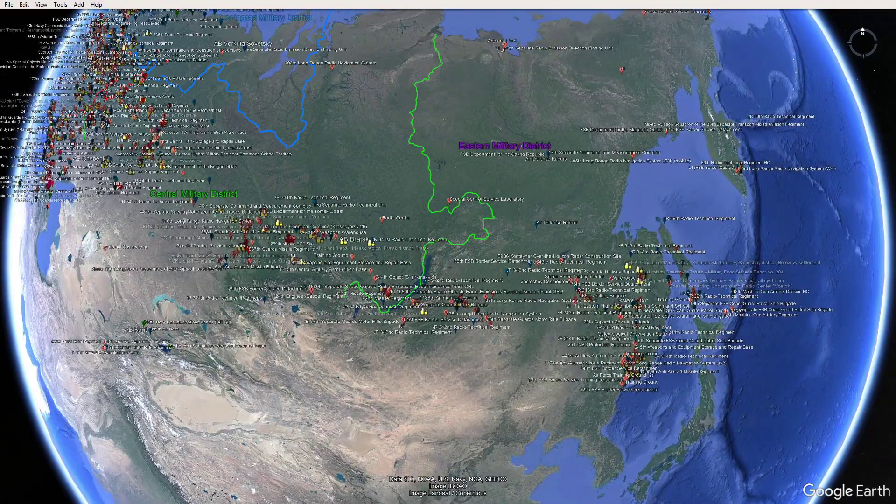
pyautogui.scroll(5, 470, 302)
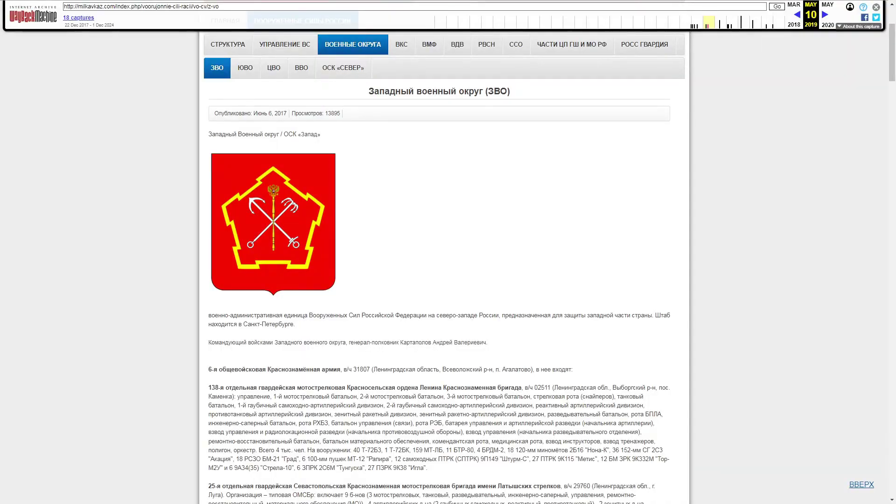
# - Scroll the archived Western Military District page down to its radio-technical and electronic-warfare units
pyautogui.scroll(-8, 439, 280)
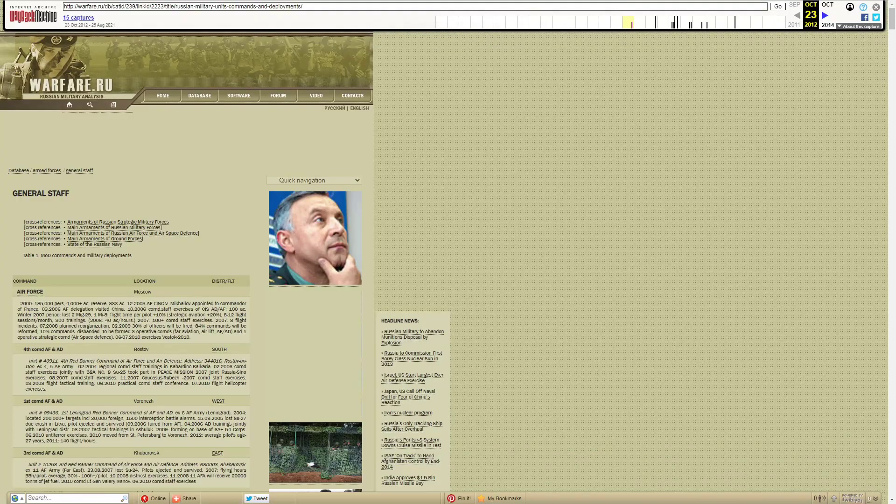
pyautogui.scroll(-20, 186, 280)
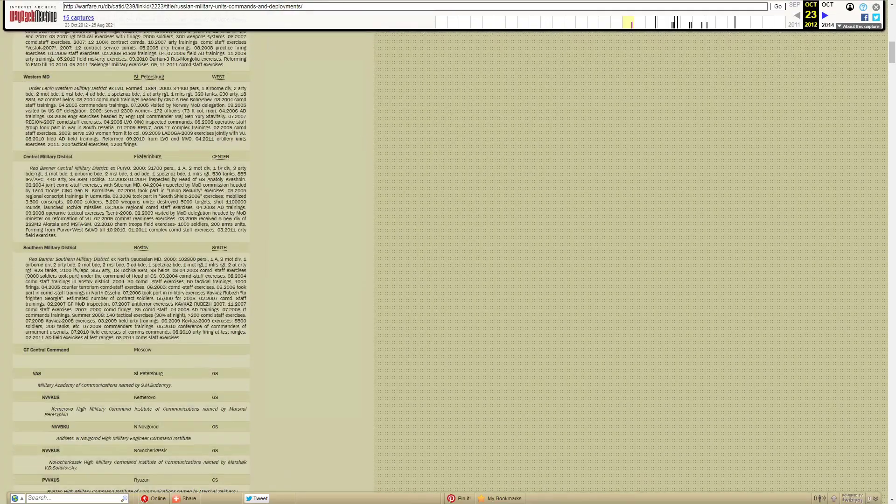
pyautogui.scroll(-20, 188, 281)
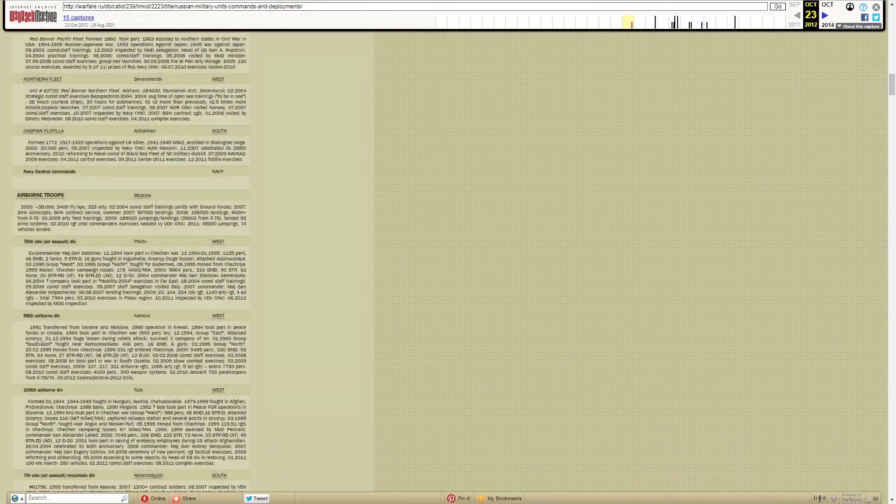
pyautogui.scroll(-20, 187, 280)
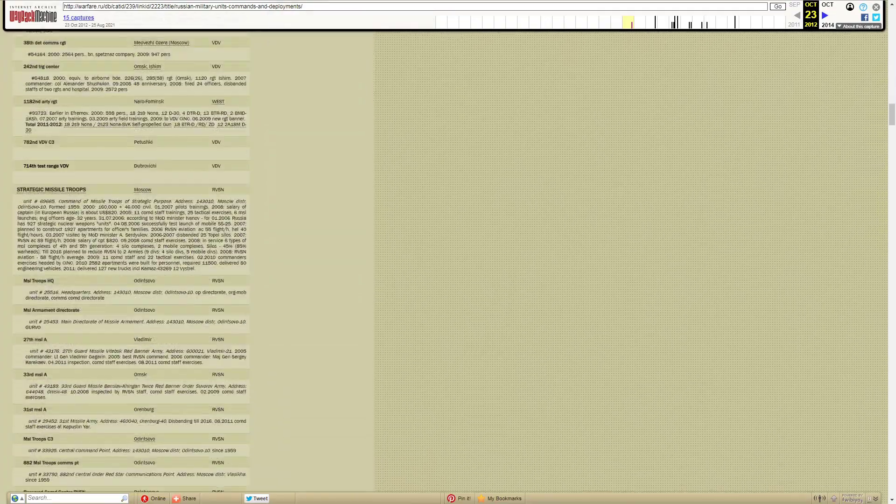
pyautogui.scroll(-10, 187, 280)
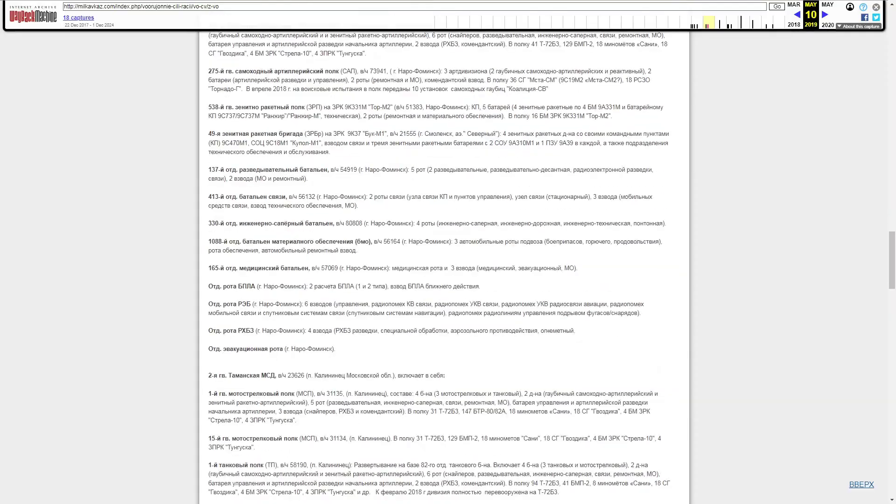
pyautogui.scroll(-3, 448, 280)
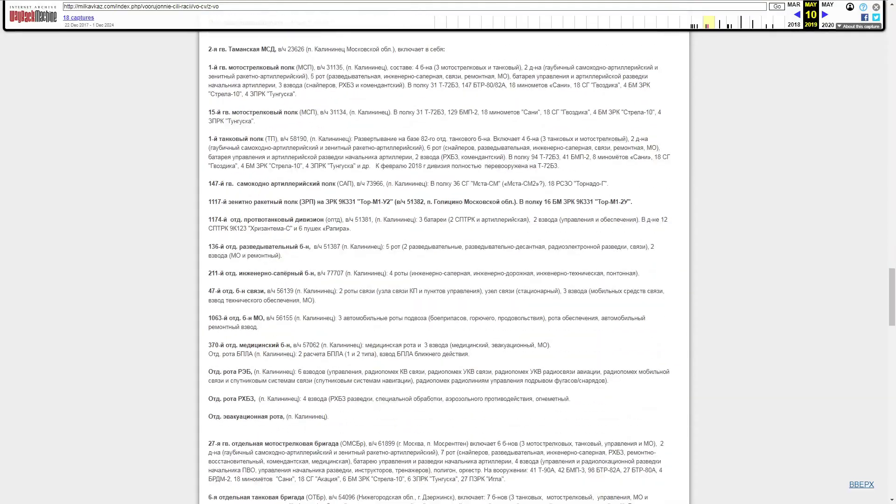
pyautogui.scroll(-5, 449, 280)
pyautogui.scroll(-10, 449, 280)
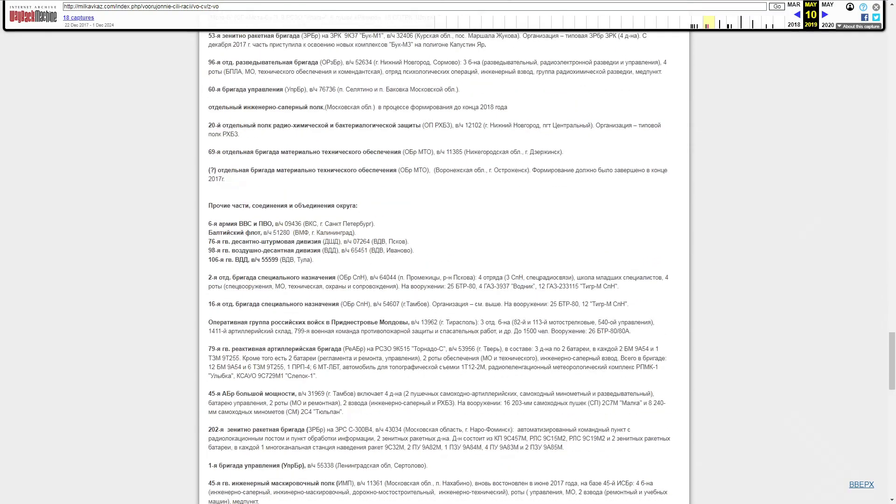
pyautogui.scroll(-3, 448, 280)
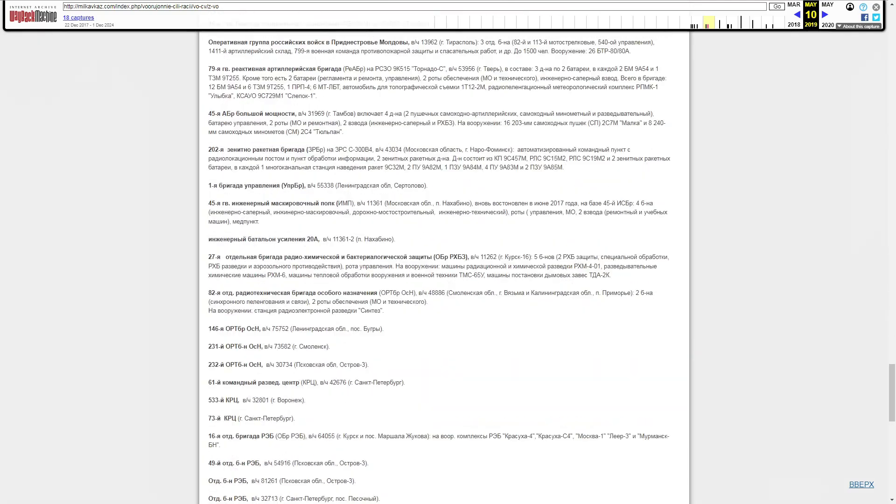
pyautogui.scroll(-4, 448, 280)
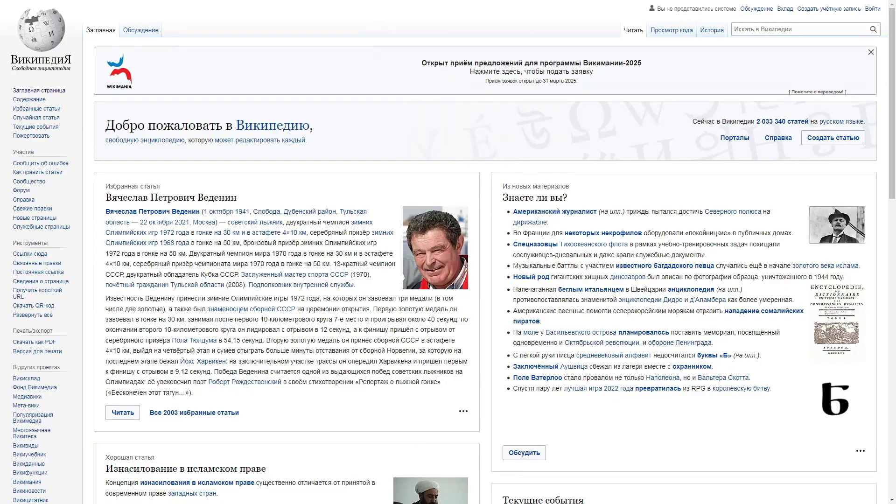
# - Read down the 4th Air Force and Air Defence Army article to its aviation units and commanders
pyautogui.scroll(-9, 448, 280)
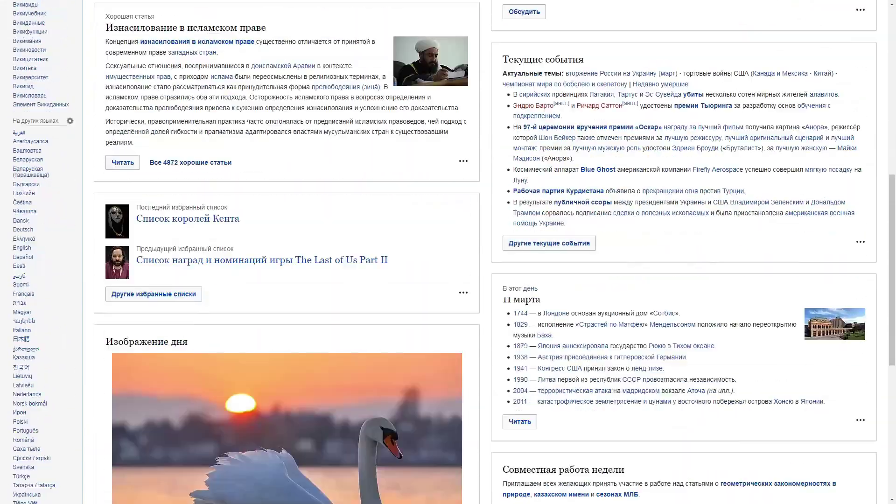
pyautogui.scroll(-4, 448, 280)
pyautogui.scroll(1, 448, 280)
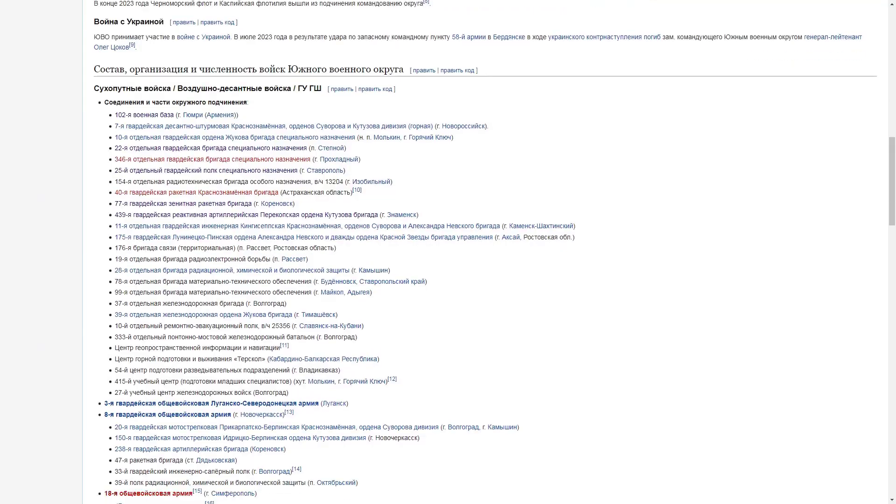
pyautogui.scroll(-4, 448, 280)
pyautogui.scroll(-8, 449, 280)
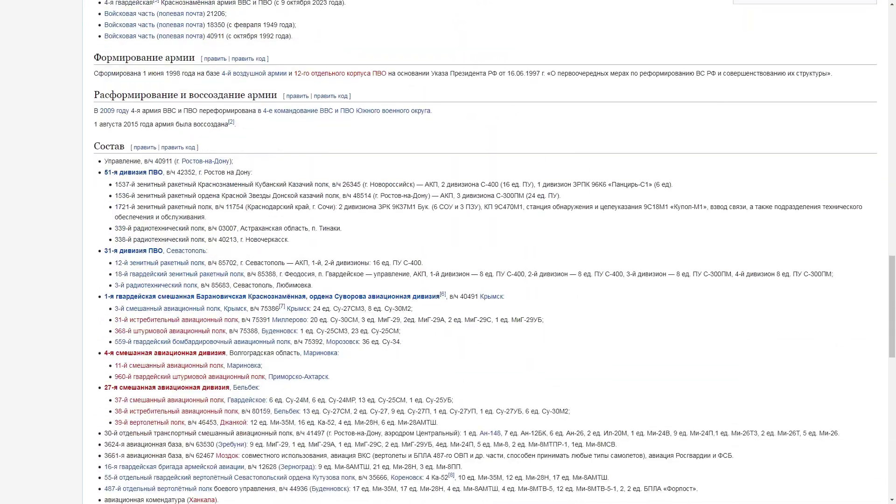
pyautogui.scroll(-6, 448, 281)
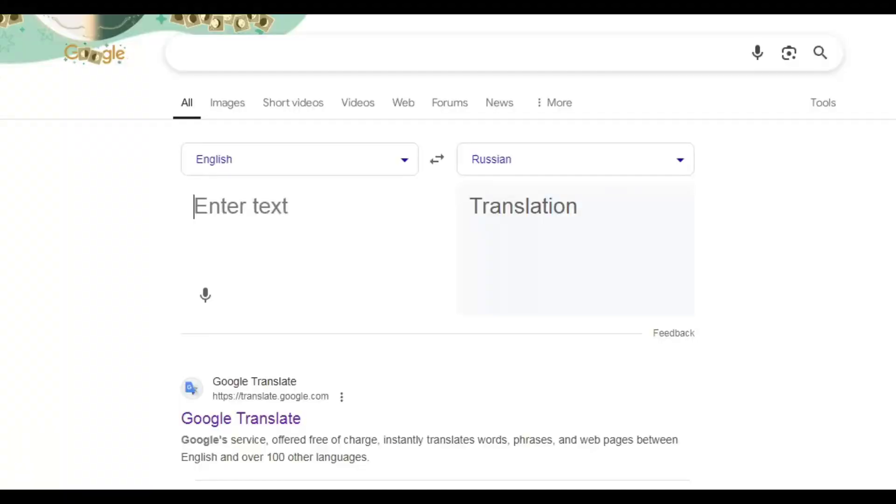
# - Enter 'Central Military District' in Google Translate for translation into Russian
pyautogui.write('Central')
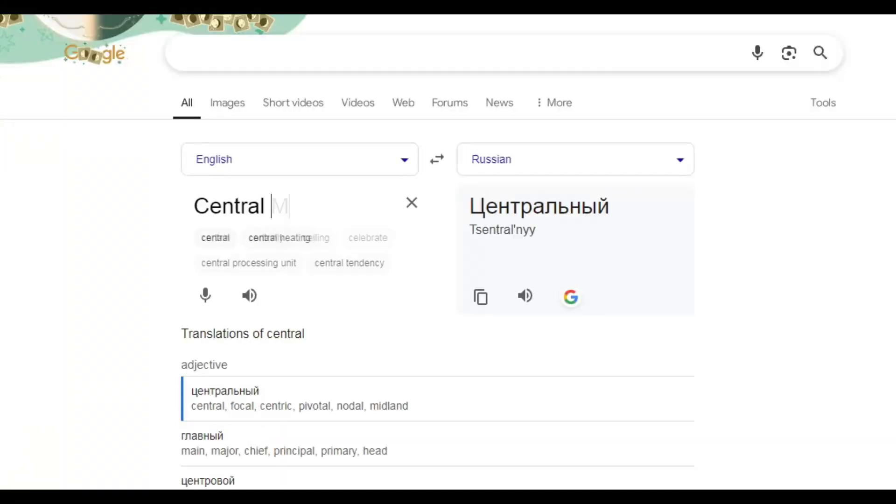
pyautogui.write('Military District')
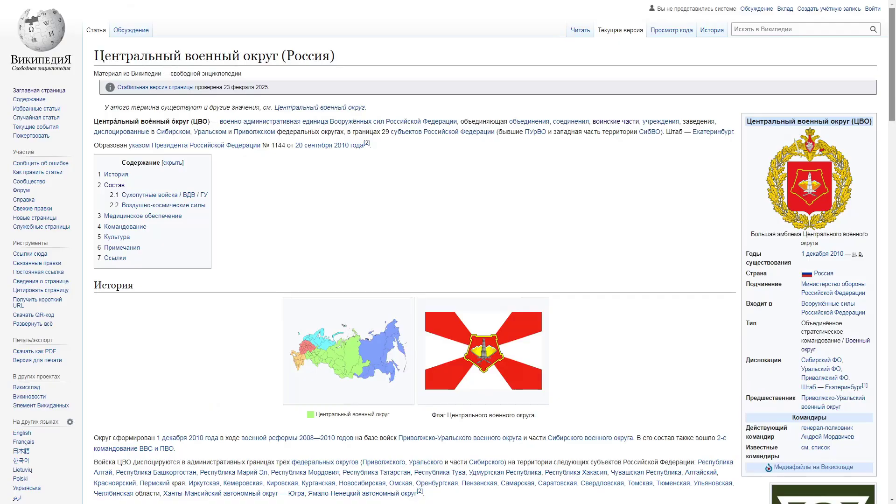
# - Jump to the Состав section of the Central Military District article and scan its unit list
pyautogui.click(433, 339)
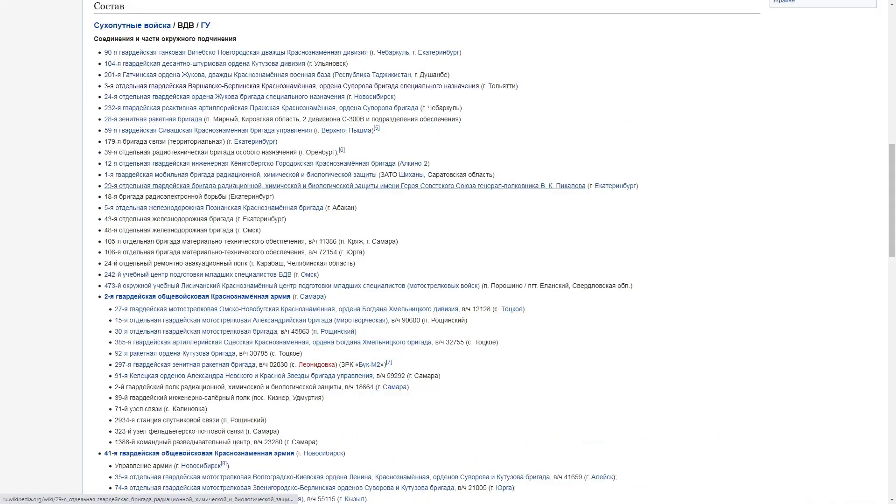
pyautogui.scroll(-8, 448, 252)
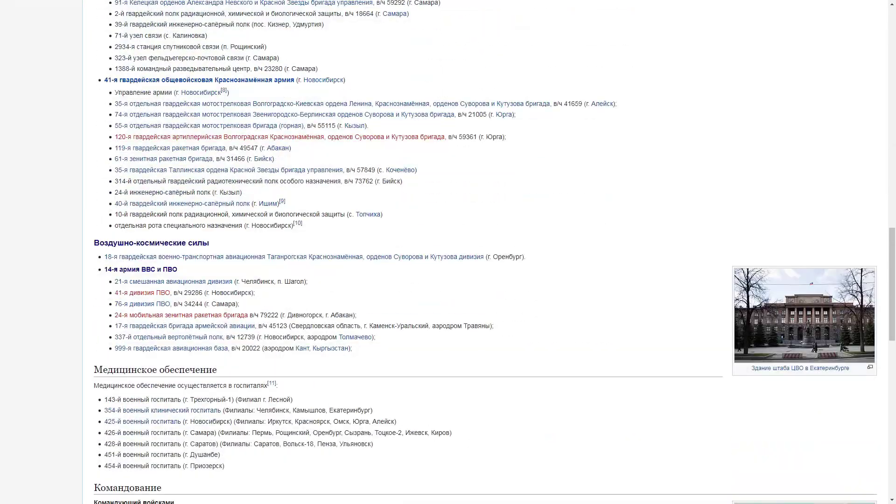
pyautogui.scroll(8, 448, 252)
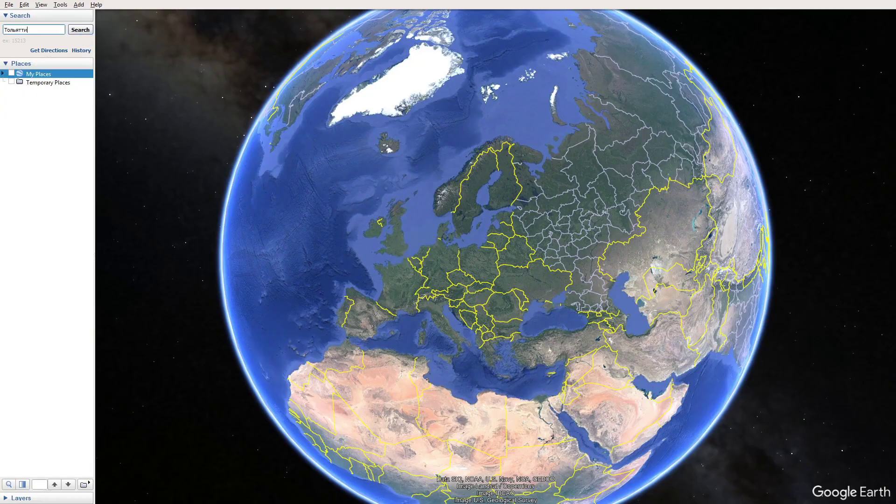
# - Run the Google Earth search for Тольятти to fly to Tolyatti
pyautogui.press('Return')
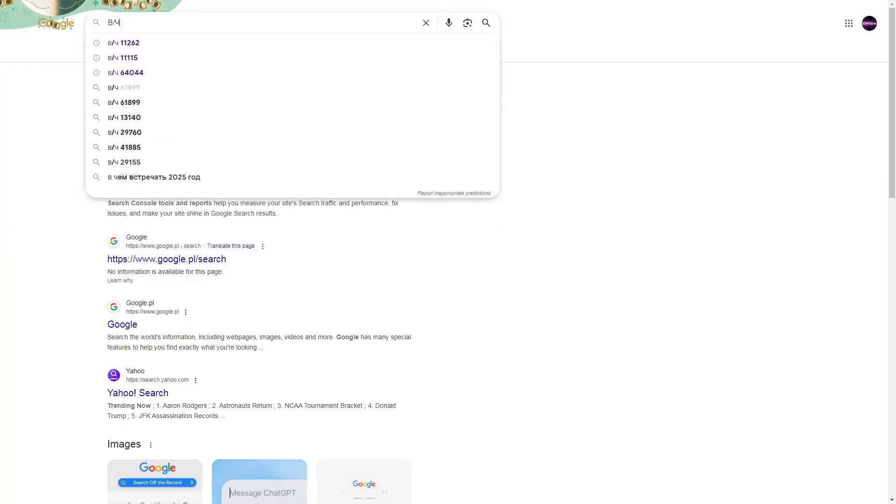
# - Search Google for В/Ч 21208 and highlight the unit's Tolyatti street address on voinskayachast.net
pyautogui.write('21208')
pyautogui.press('Return')
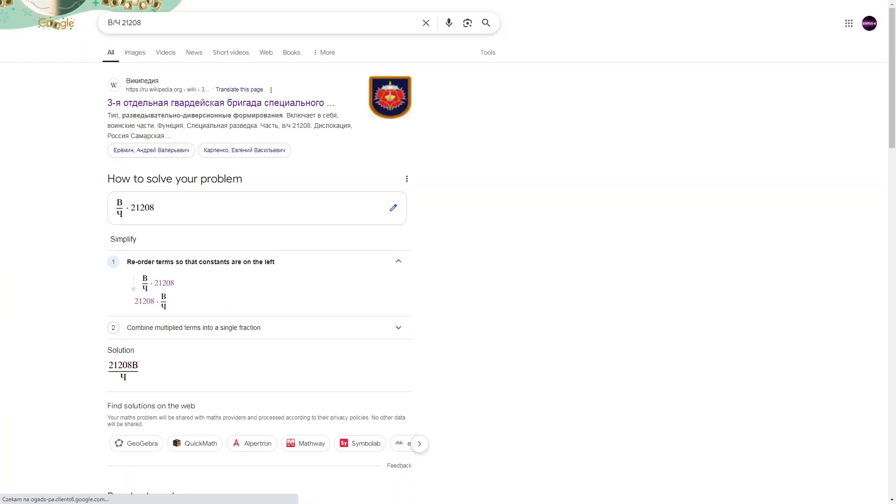
pyautogui.scroll(-5, 260, 252)
pyautogui.scroll(-5, 259, 252)
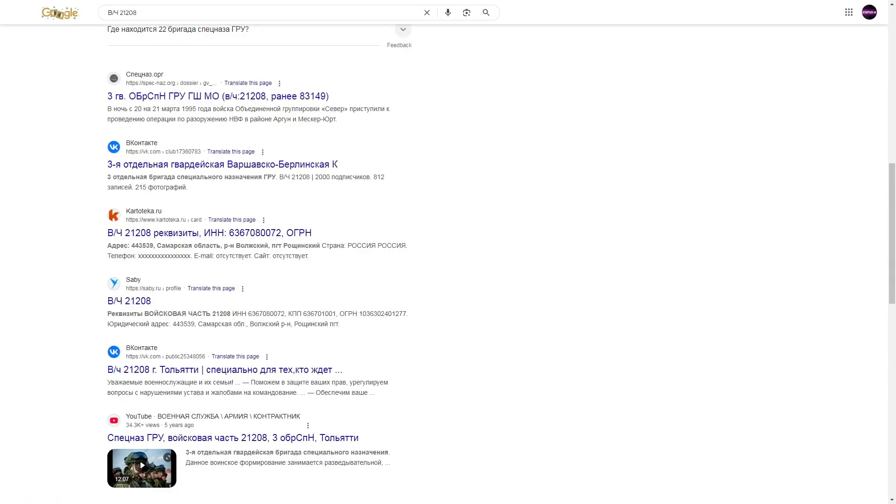
pyautogui.scroll(-6, 259, 252)
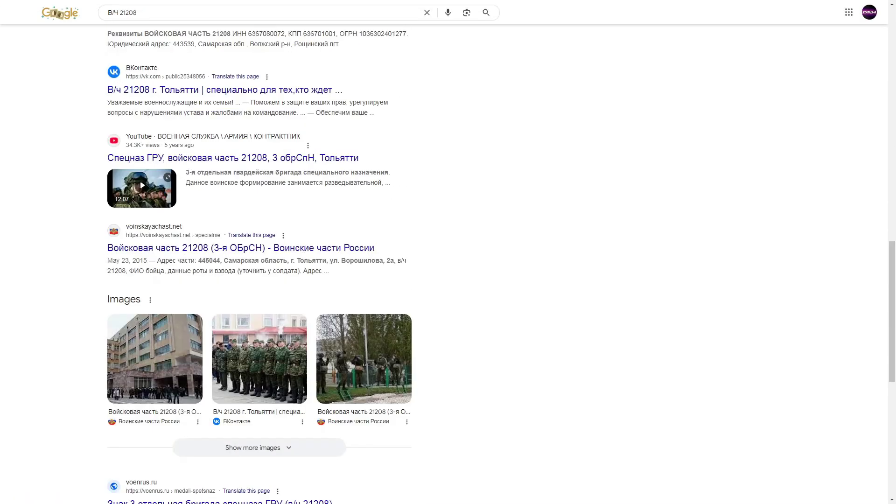
pyautogui.moveTo(198, 260); pyautogui.dragTo(394, 261)
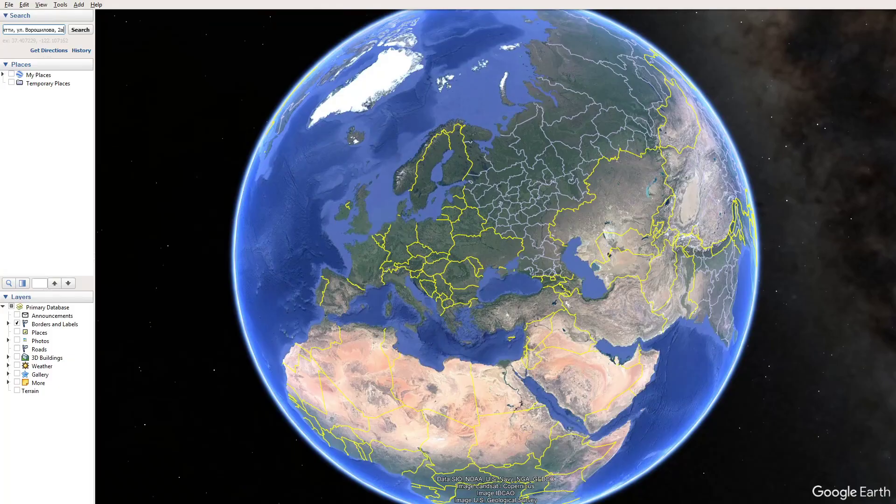
pyautogui.write('445044, Самарская область, г. Тольятти, ул. Ворошилова, 2а')
pyautogui.press('Return')
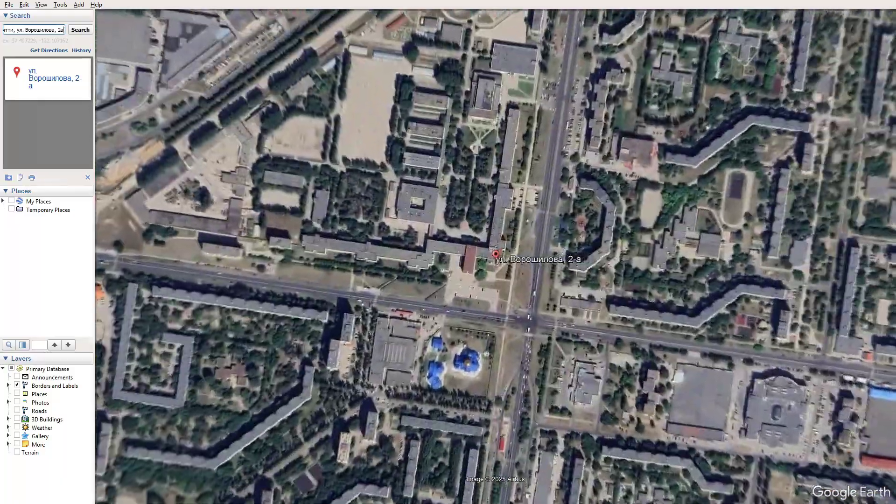
pyautogui.scroll(-2, 494, 257)
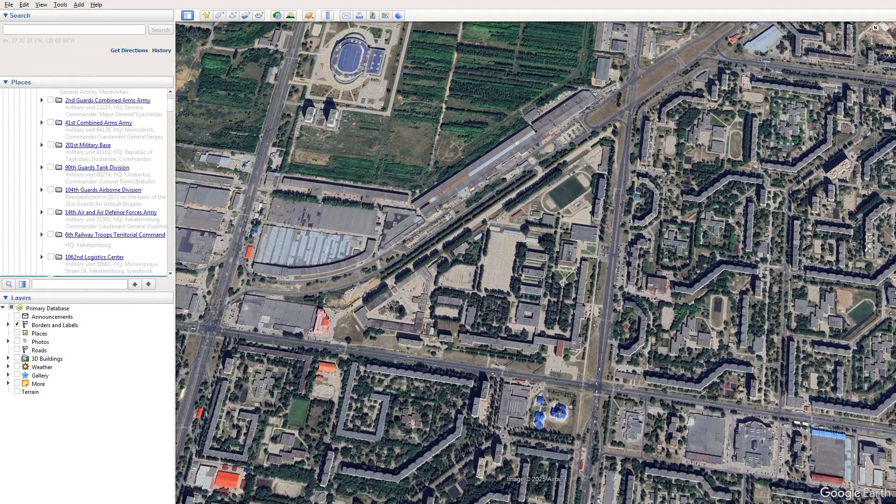
pyautogui.click(206, 16)
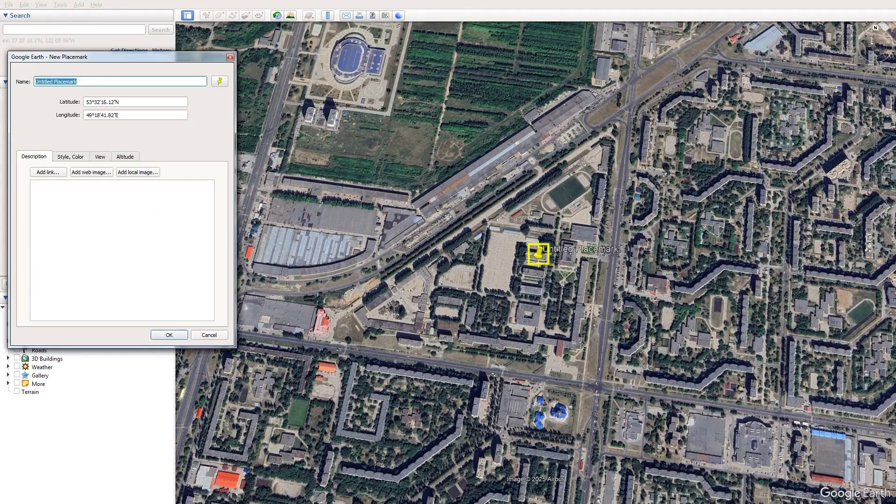
# - Save a red 5 paddle placemark on the building: '3rd Separate Guards Spetsnaz Brigade', 'military unit 21208'
pyautogui.moveTo(529, 257); pyautogui.dragTo(512, 264)
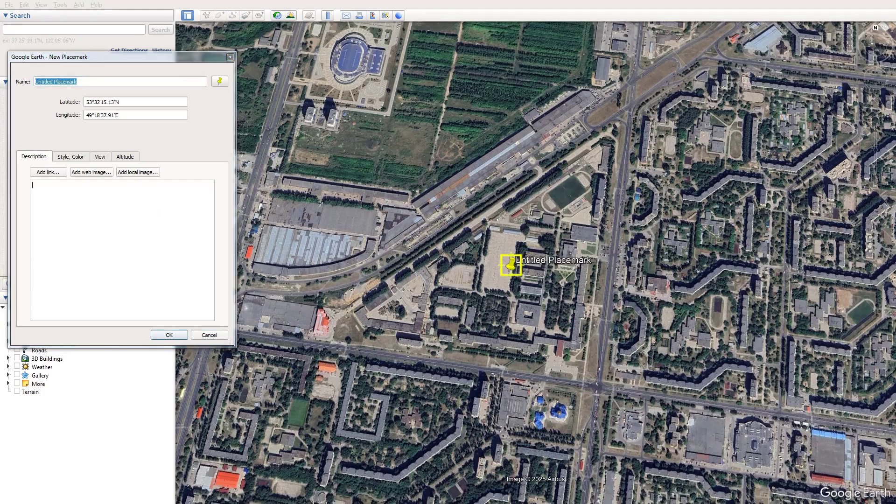
pyautogui.write('3rd S')
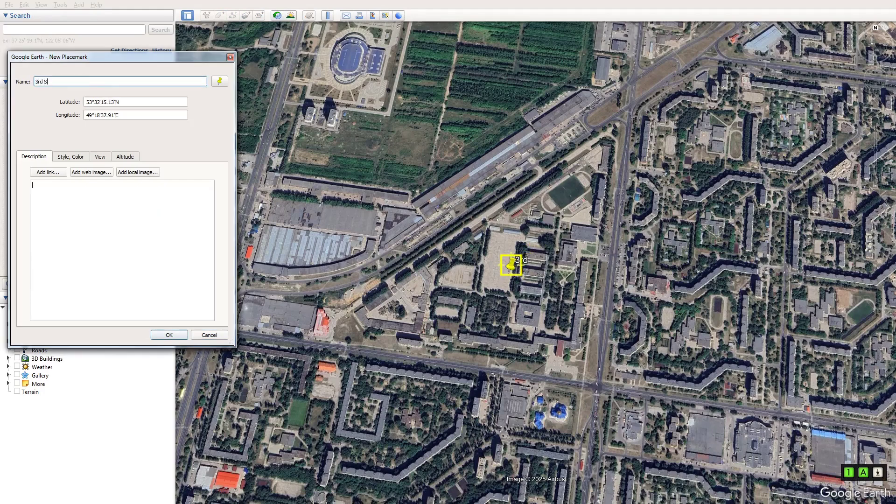
pyautogui.write('eparate Gua')
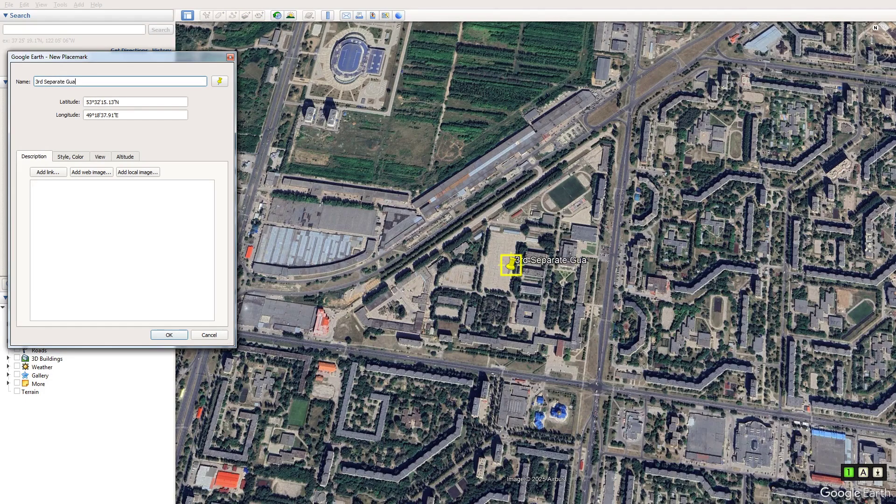
pyautogui.write('rds Spetsnaz ')
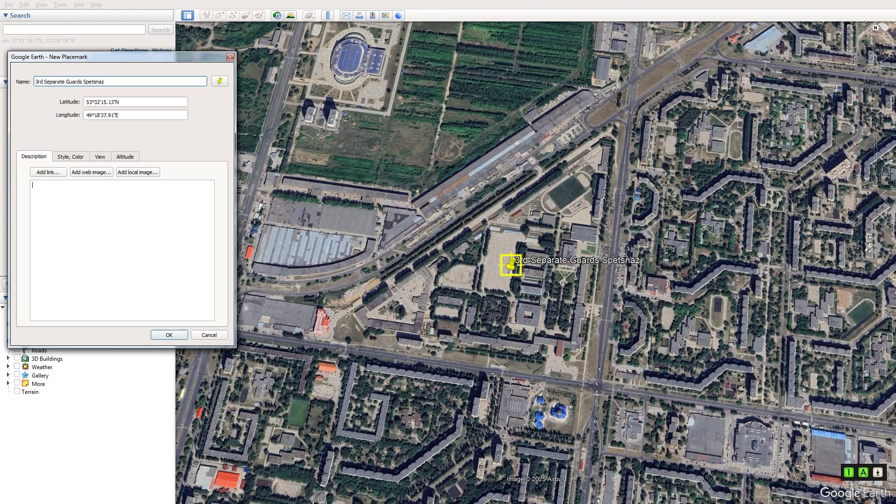
pyautogui.write('Brigade')
pyautogui.click(33, 185)
pyautogui.write('milita')
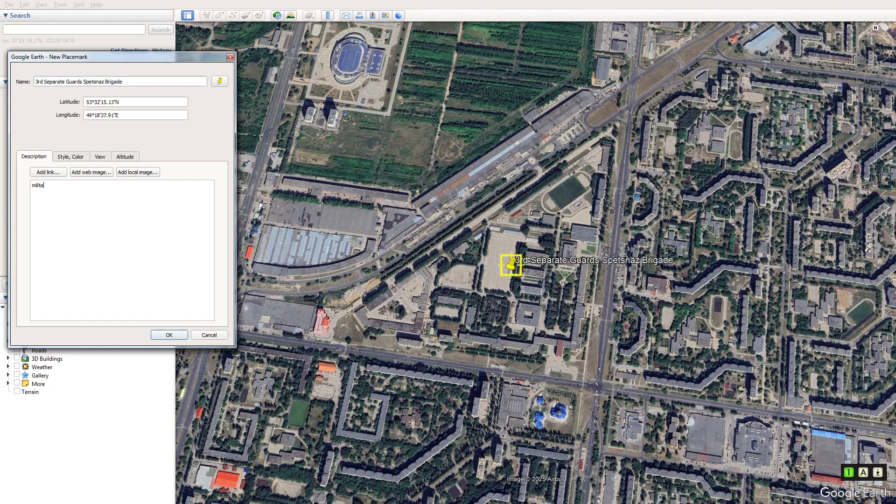
pyautogui.write('ry unit ')
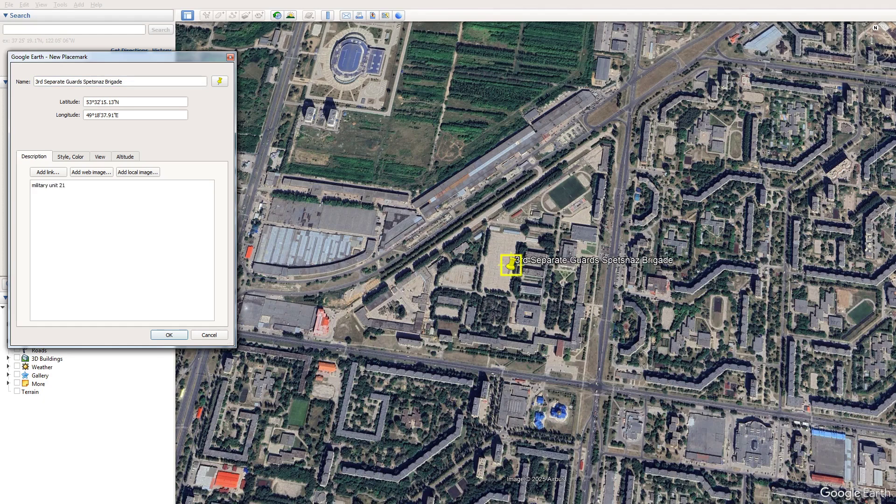
pyautogui.write('21208')
pyautogui.click(219, 82)
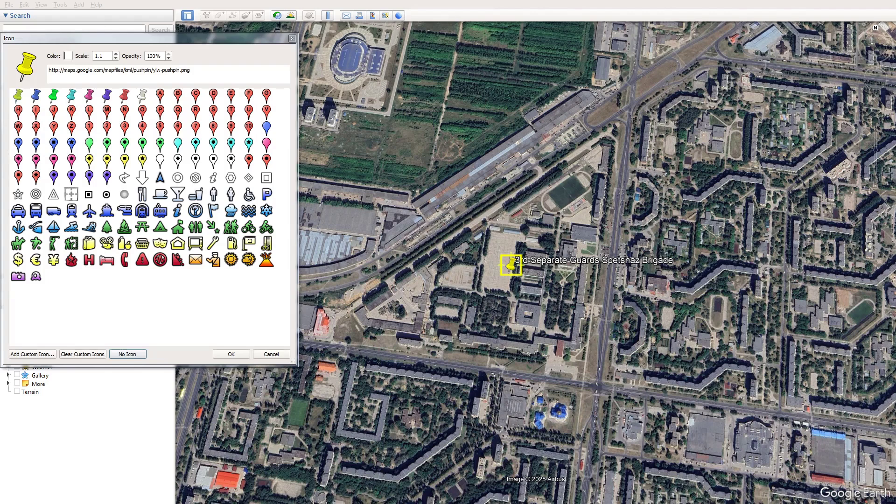
pyautogui.click(161, 126)
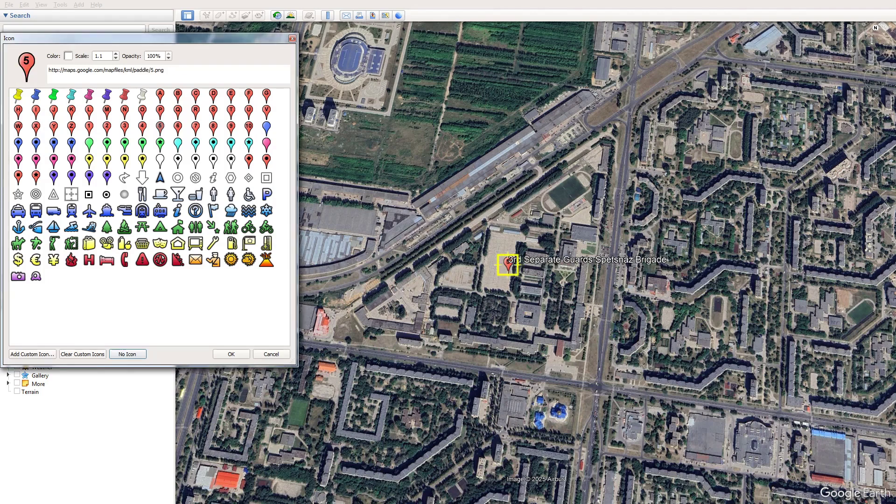
pyautogui.click(231, 354)
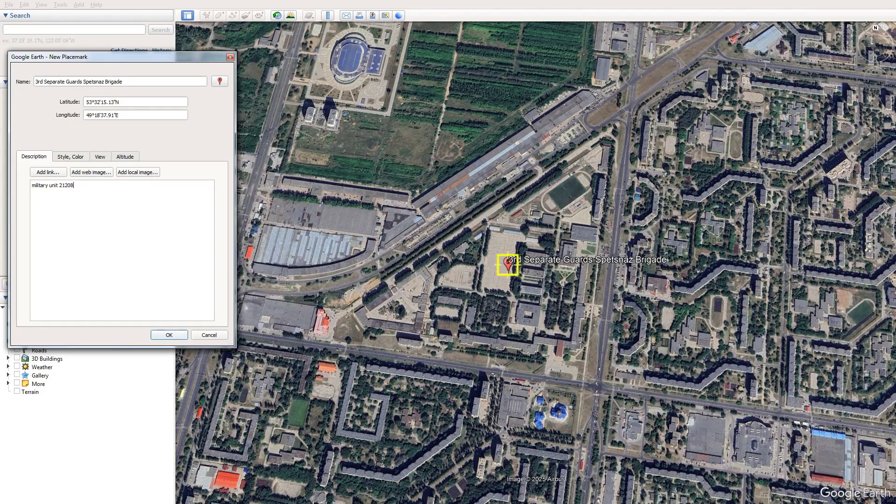
pyautogui.click(169, 335)
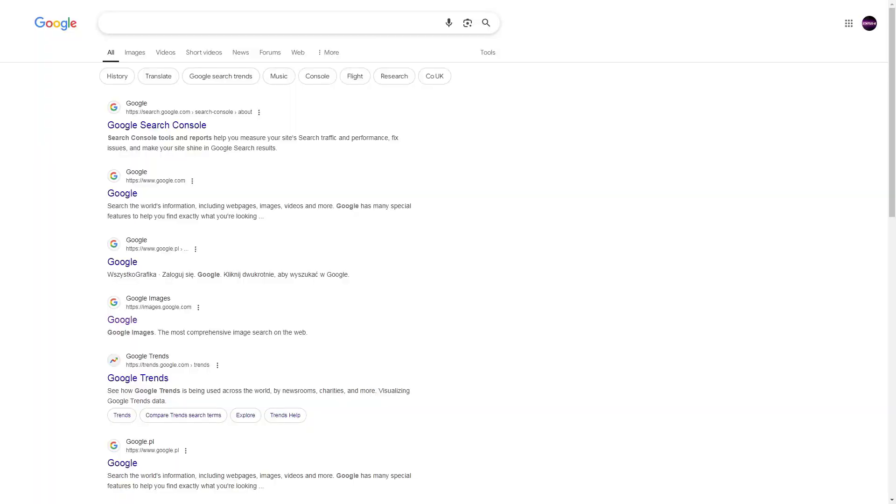
# - Search Google for в/ч 32047 and browse to the second page of results
pyautogui.write('в/ч 32047')
pyautogui.press('Return')
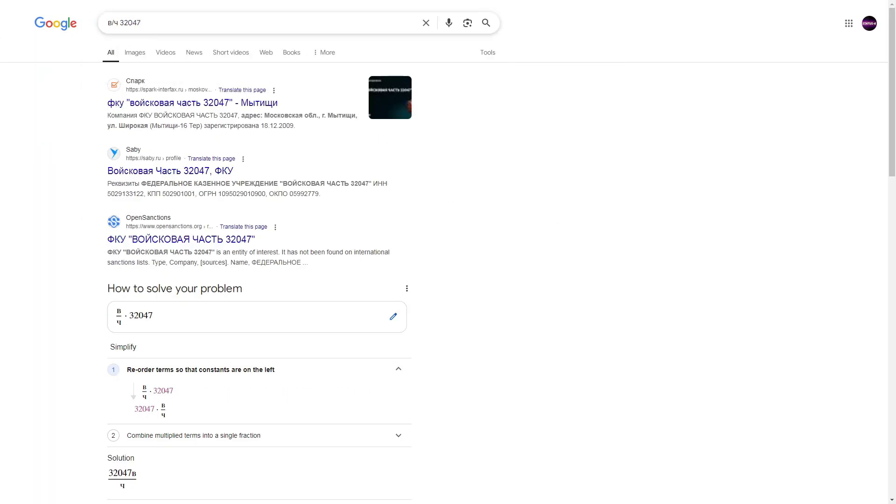
pyautogui.scroll(-15, 259, 280)
pyautogui.scroll(-6, 259, 252)
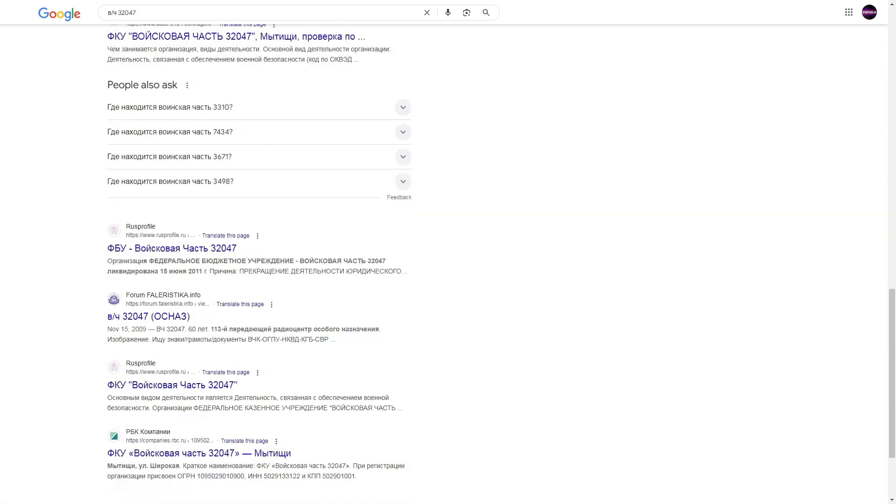
pyautogui.click(326, 439)
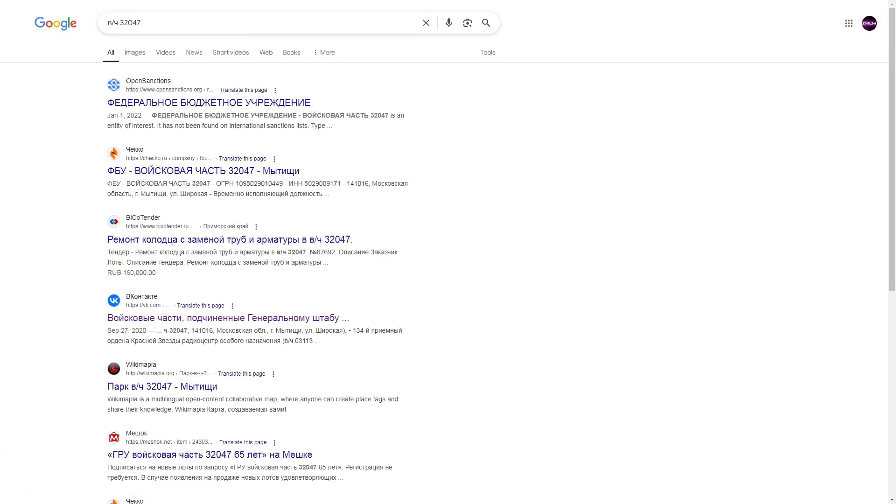
# - Copy в/ч 61886 from the VK General Staff units article and search Google for it
pyautogui.click(229, 318)
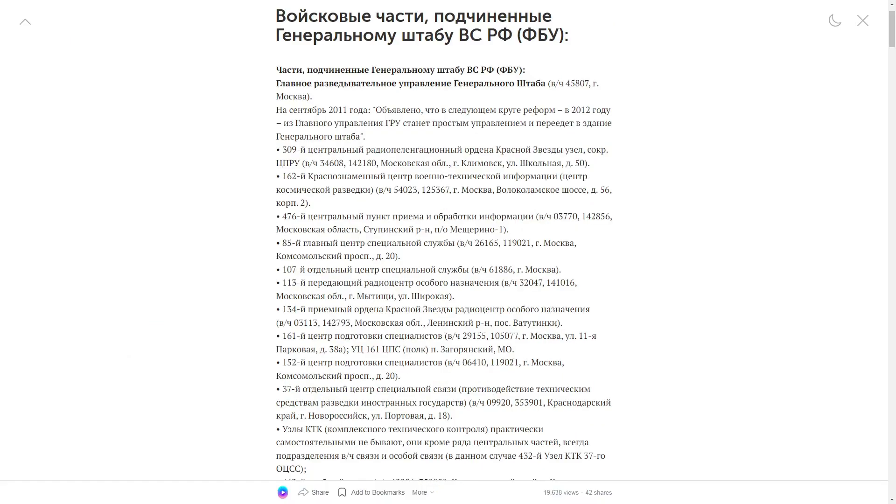
pyautogui.hotkey('ctrl', 'c')
pyautogui.hotkey('ctrl', 'v')
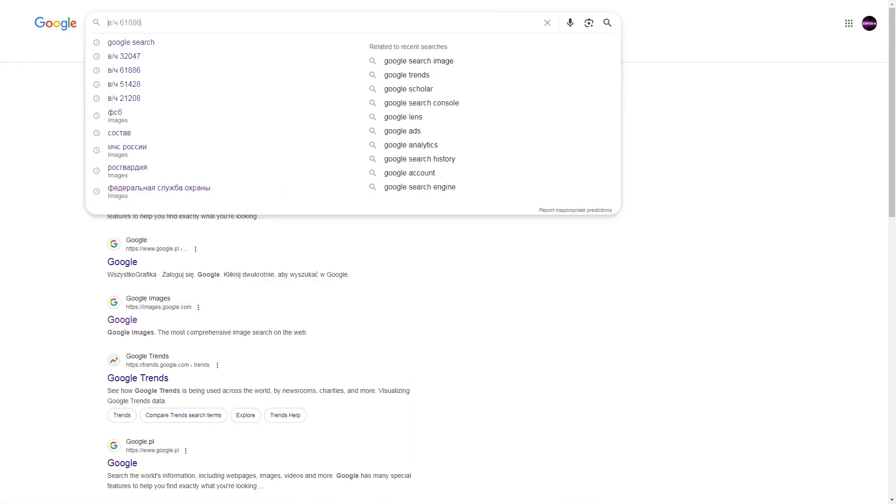
pyautogui.press('Return')
pyautogui.scroll(-2, 448, 253)
pyautogui.scroll(-9, 257, 252)
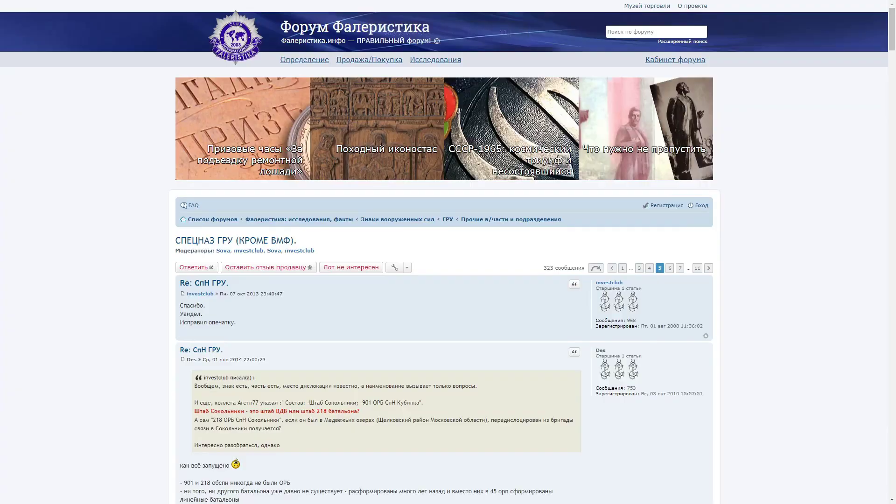
# - Scroll through the unit-number sources and the property list for unit 96128 in Vinogradovo
pyautogui.scroll(-15, 443, 261)
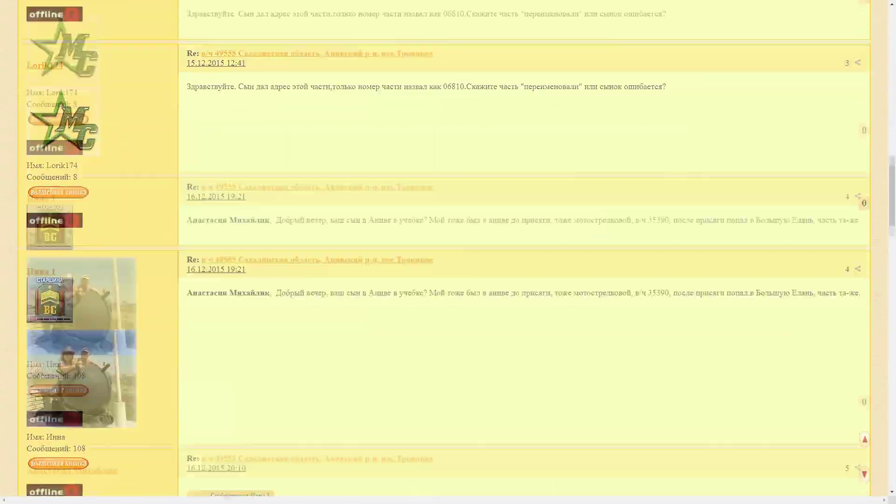
pyautogui.scroll(-20, 448, 252)
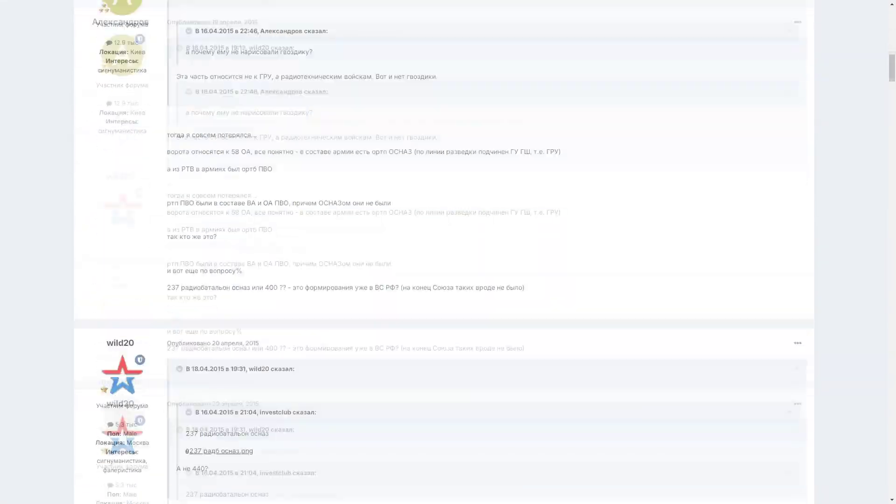
pyautogui.scroll(-20, 449, 252)
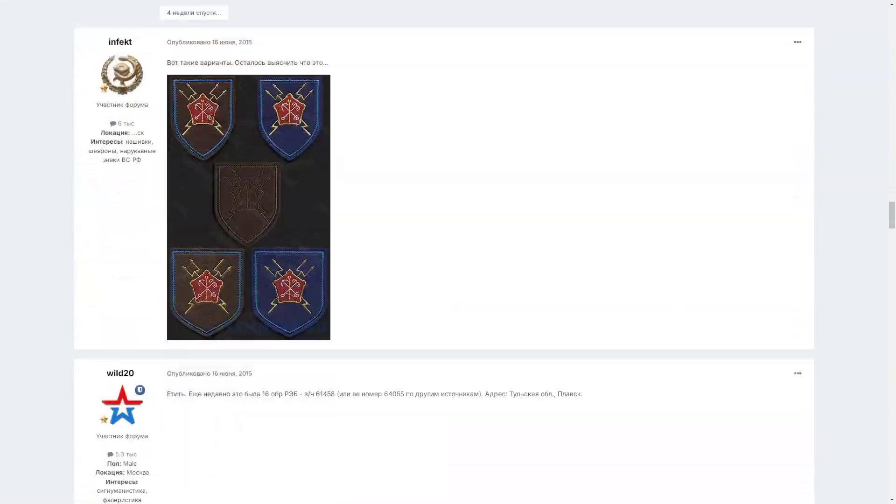
pyautogui.scroll(-10, 449, 252)
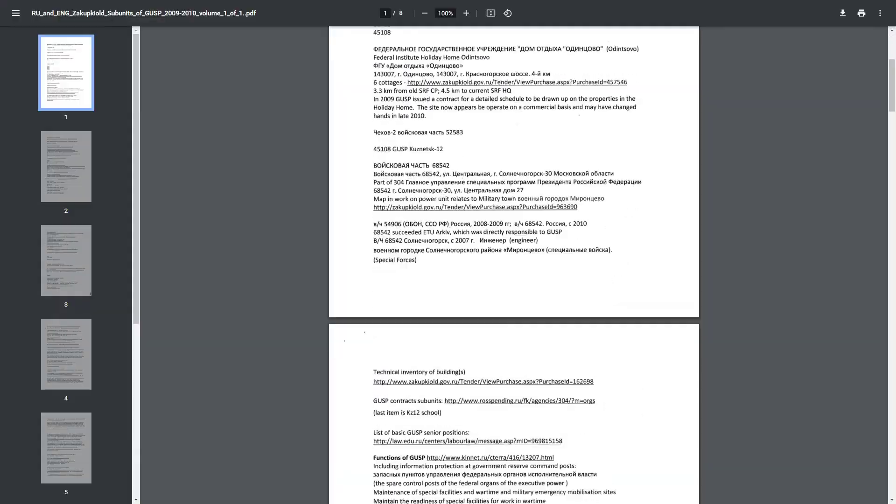
pyautogui.scroll(-10, 513, 252)
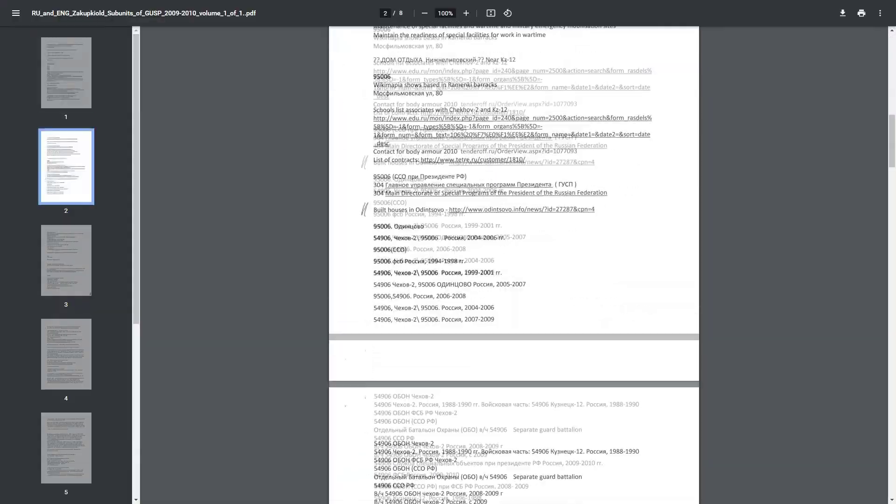
pyautogui.scroll(-20, 513, 252)
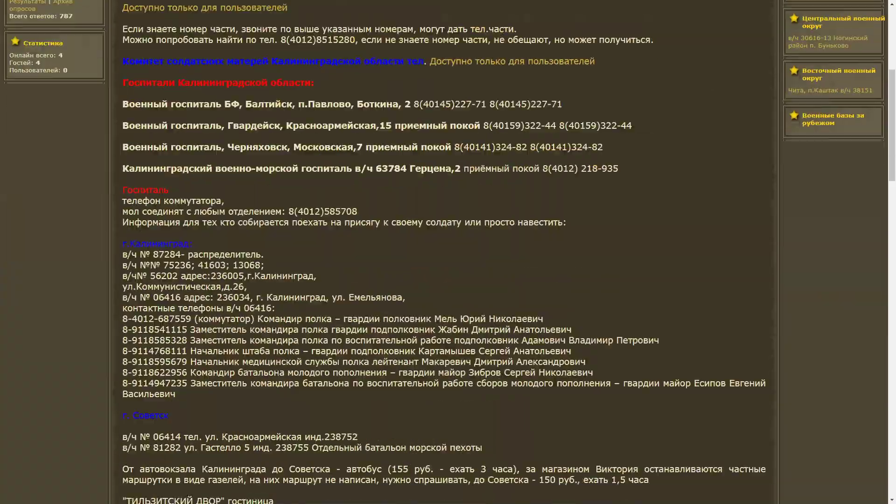
pyautogui.scroll(-15, 448, 252)
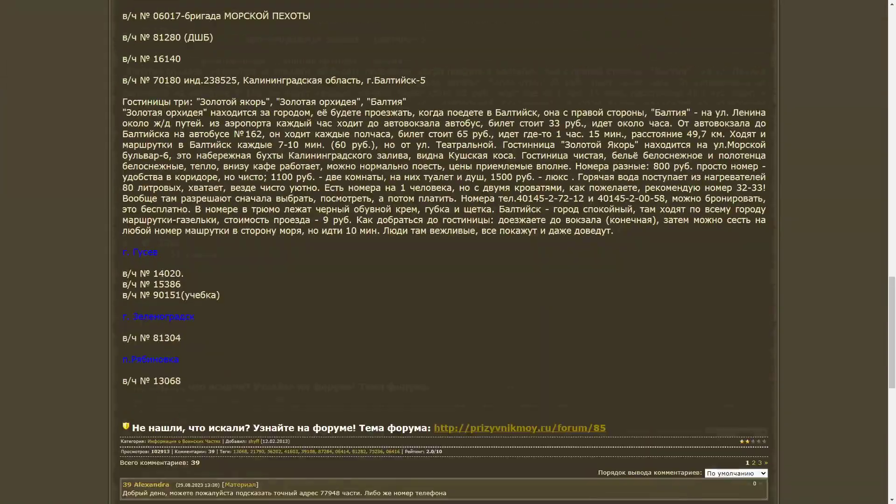
pyautogui.scroll(-10, 448, 252)
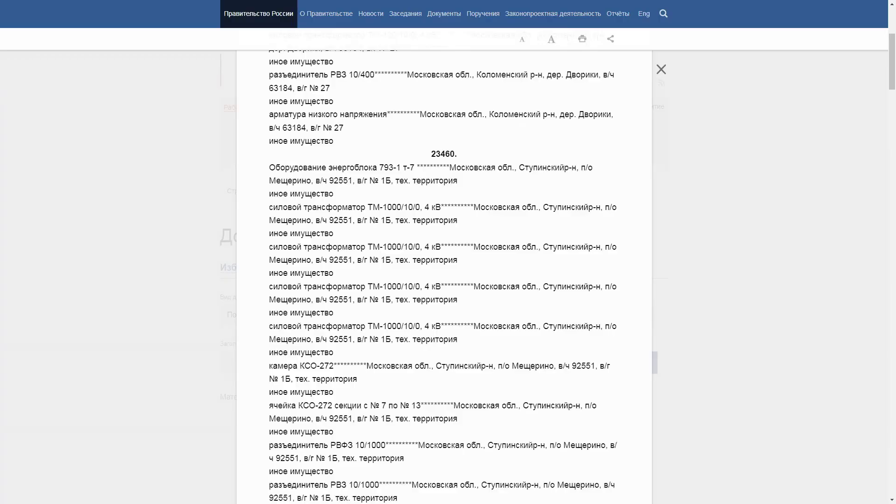
pyautogui.scroll(-15, 443, 272)
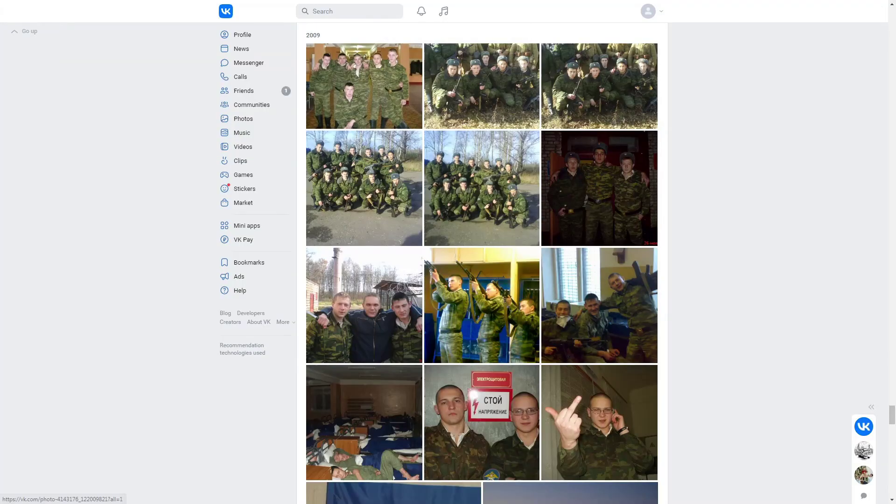
# - Browse the VK soldiers' photo albums, opening a soldier's photo and the flamethrower photo
pyautogui.scroll(-7, 482, 261)
pyautogui.scroll(-13, 482, 261)
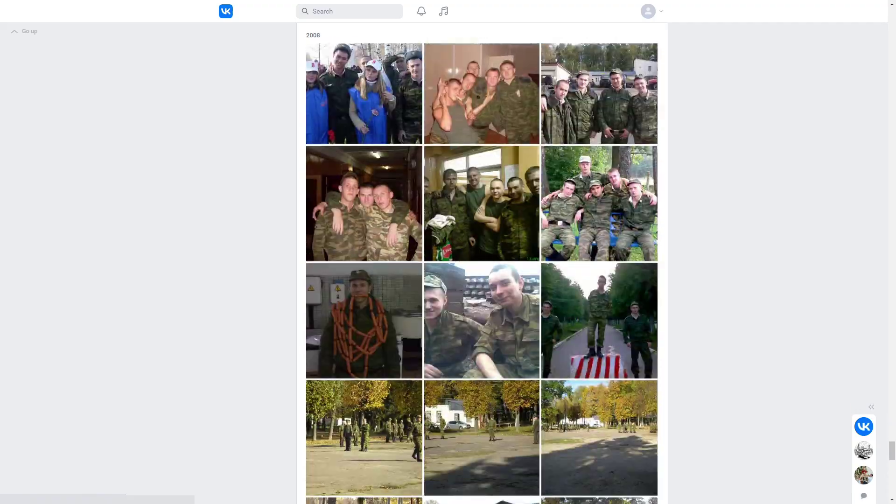
pyautogui.scroll(-1, 364, 289)
pyautogui.click(364, 280)
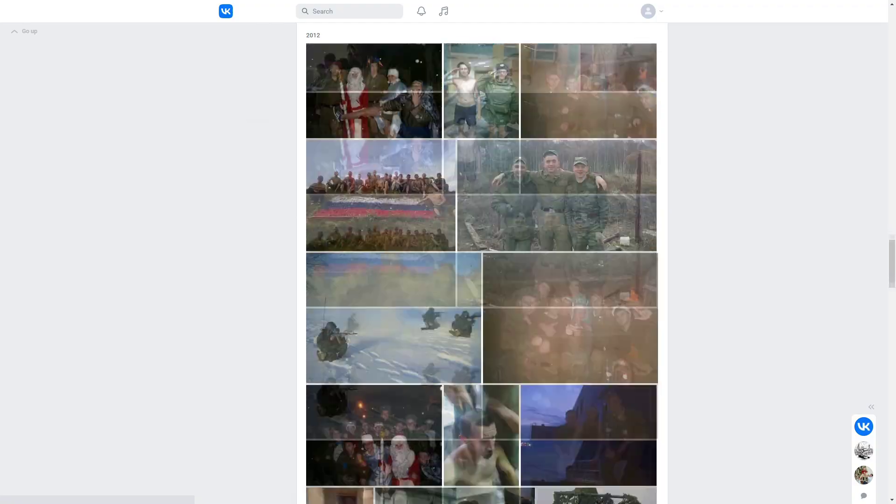
pyautogui.scroll(-5, 482, 261)
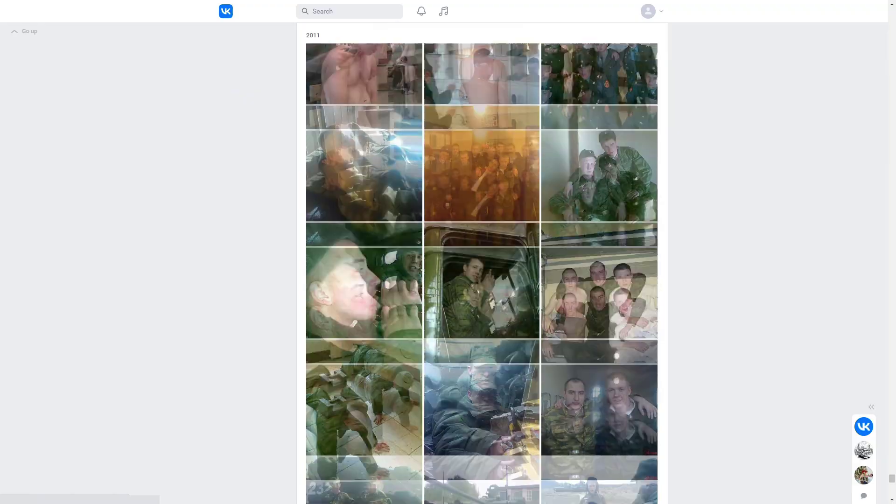
pyautogui.scroll(-10, 482, 261)
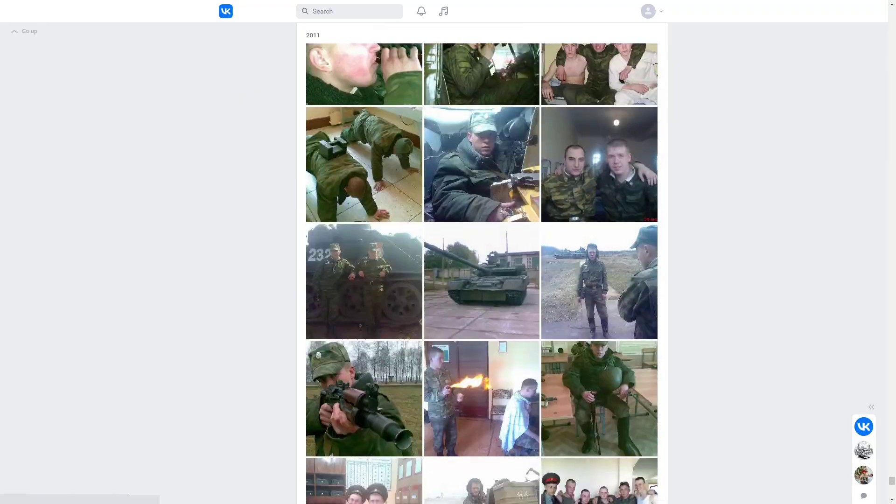
pyautogui.click(480, 151)
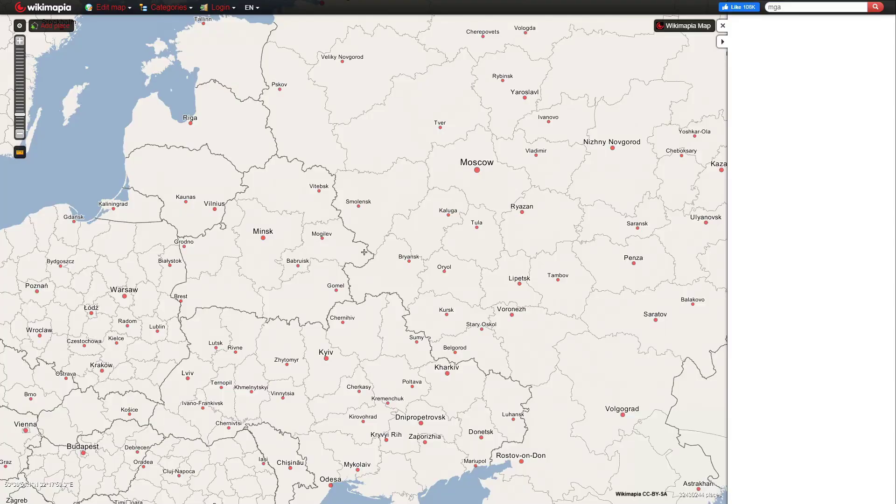
# - Search Wikimapia for Mga and zoom in on the outlined grounds of unit 11115 by the river
pyautogui.press('Return')
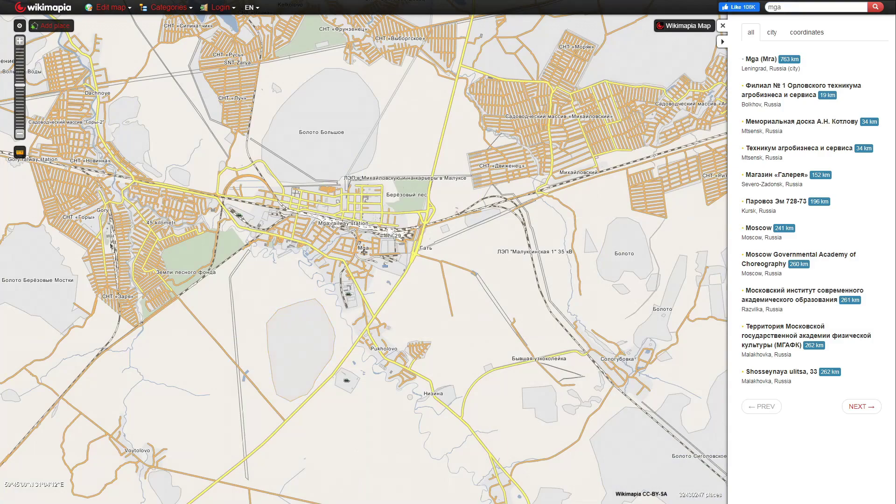
pyautogui.click(723, 26)
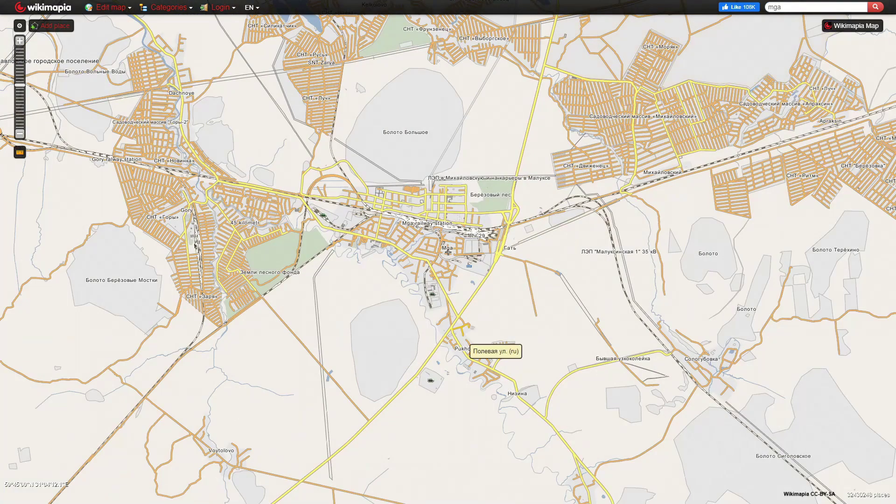
pyautogui.scroll(2, 448, 253)
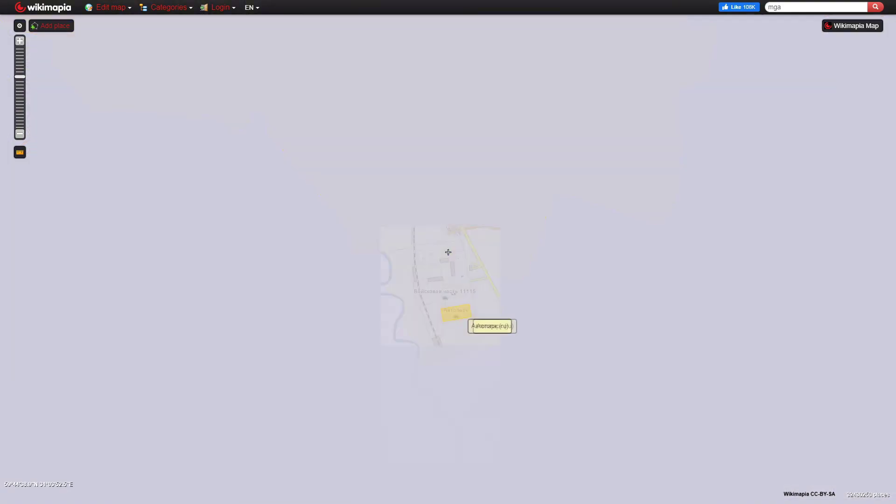
pyautogui.scroll(1, 448, 252)
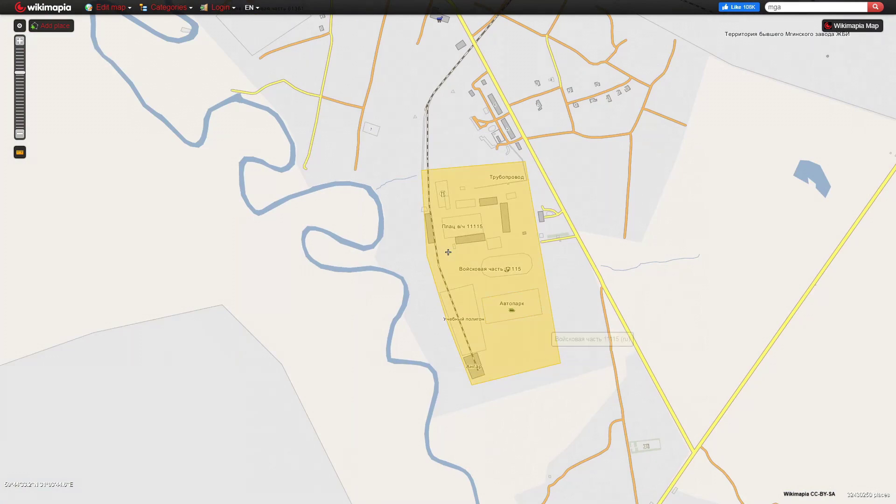
pyautogui.press('Up')
pyautogui.press('Right')
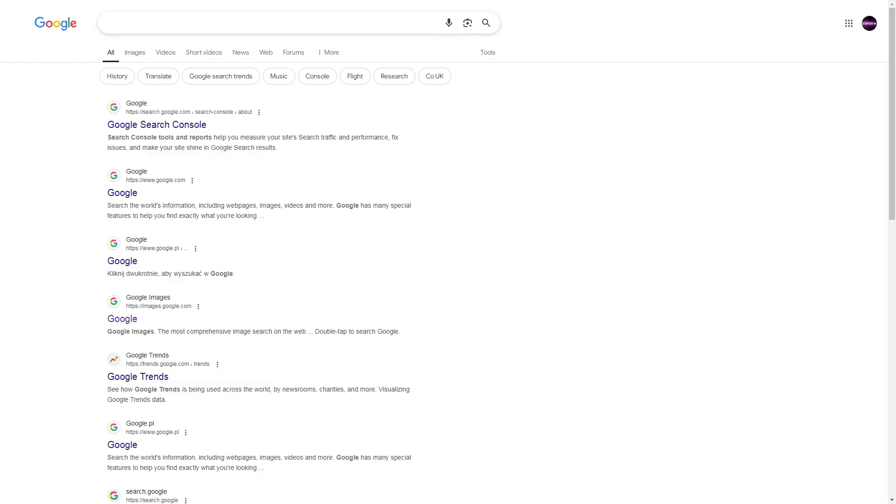
pyautogui.click(271, 23)
# - Search Google for 'в/ч 11115' and review results naming the 90th special search battalion
pyautogui.write('в/ч 11115')
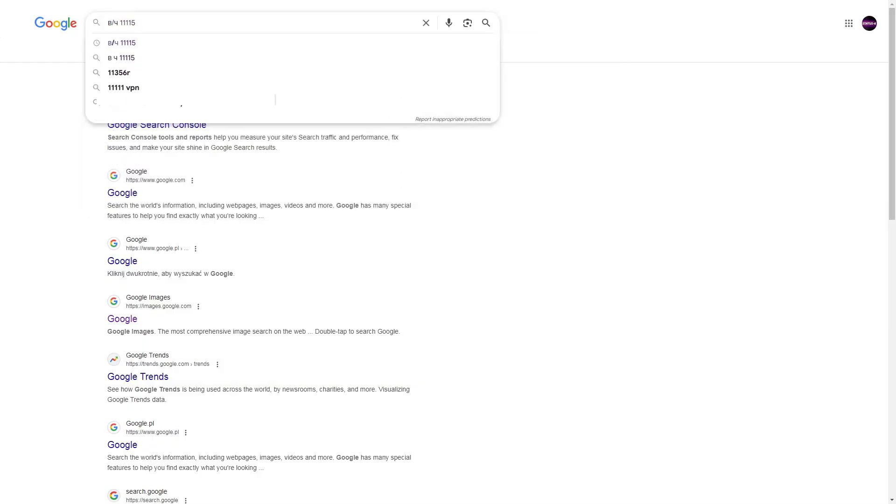
pyautogui.press('Return')
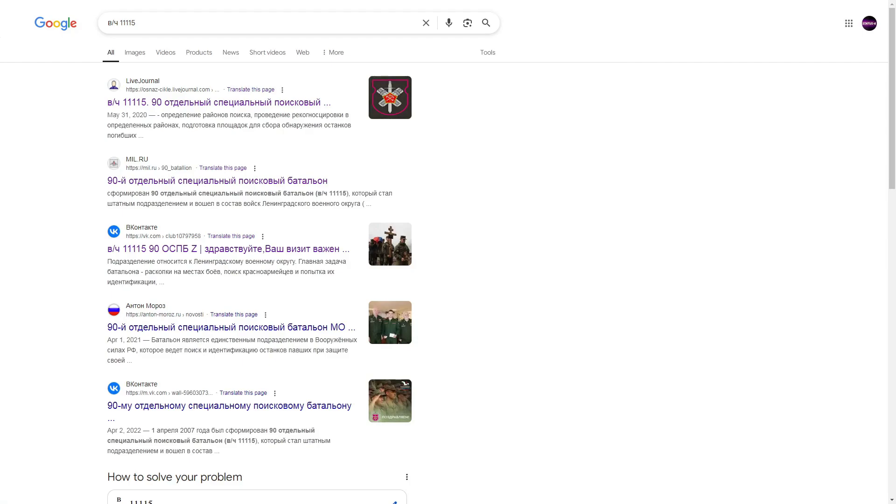
pyautogui.scroll(-13, 448, 253)
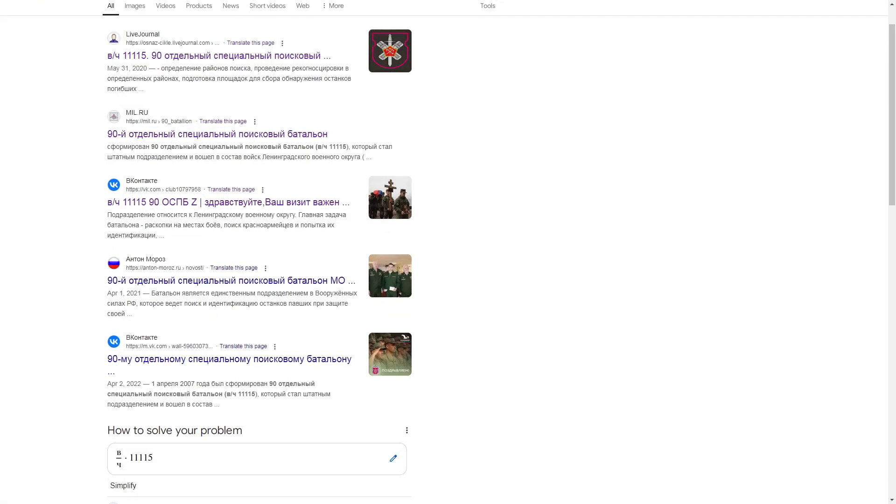
pyautogui.scroll(13, 448, 253)
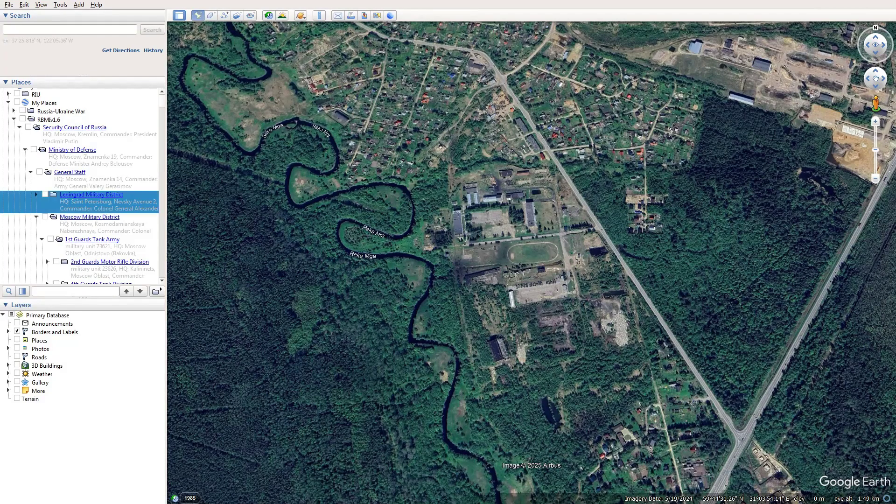
# - Add a red-pin placemark '90th Separate Special Search Battalion' described as 'military unit 11115'
pyautogui.hotkey('ctrl', 'shift', 'p')
pyautogui.write('90th Separate Spe')
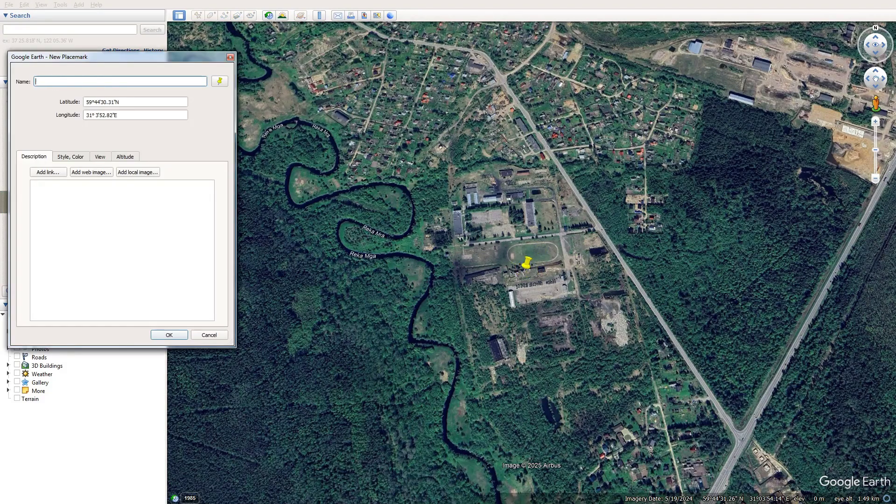
pyautogui.write('cial Search Battalion')
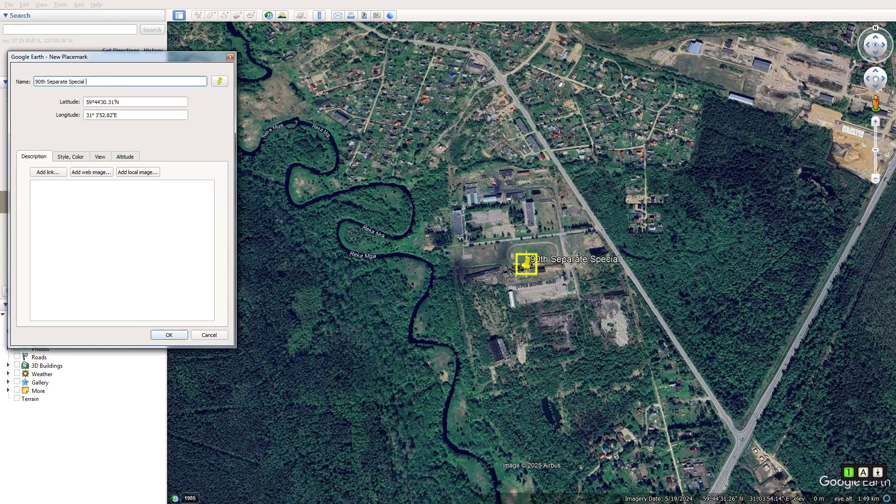
pyautogui.click(219, 82)
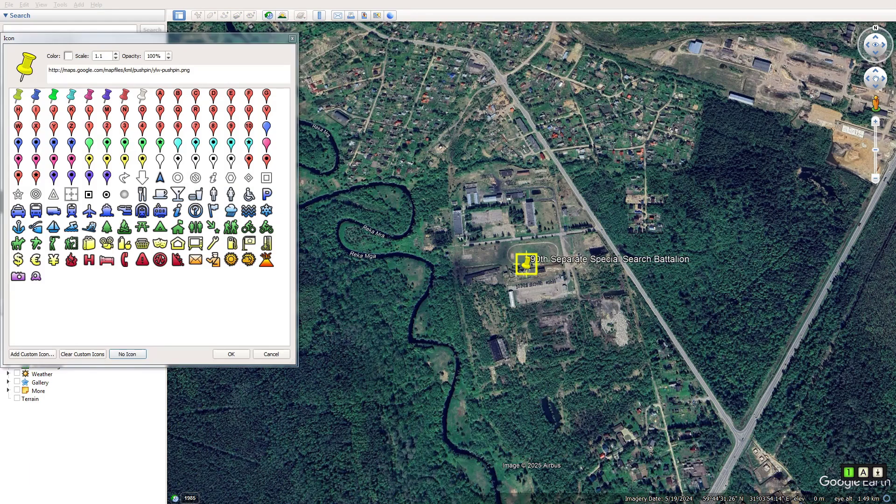
pyautogui.click(16, 96)
pyautogui.click(229, 352)
pyautogui.click(75, 196)
pyautogui.write('military unit 11115')
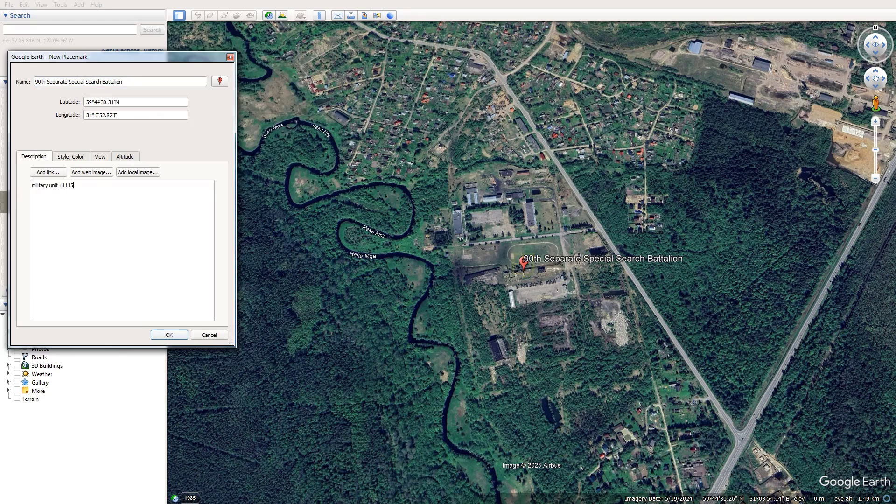
pyautogui.press('Return')
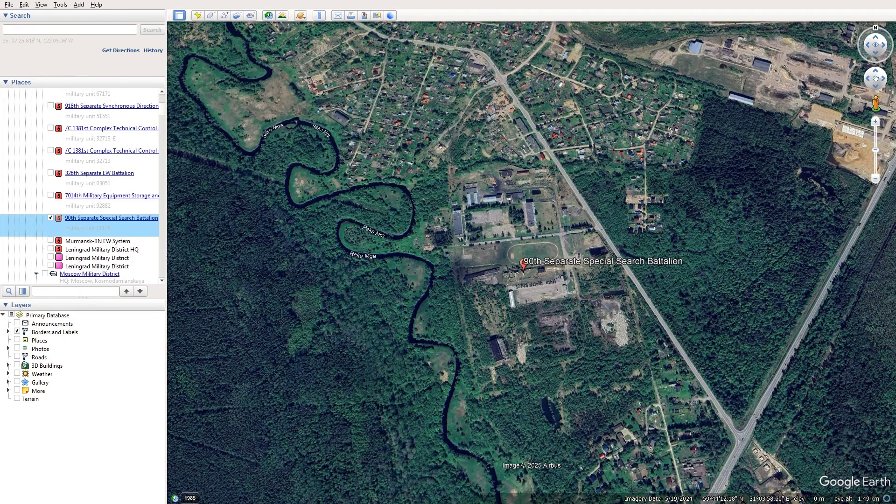